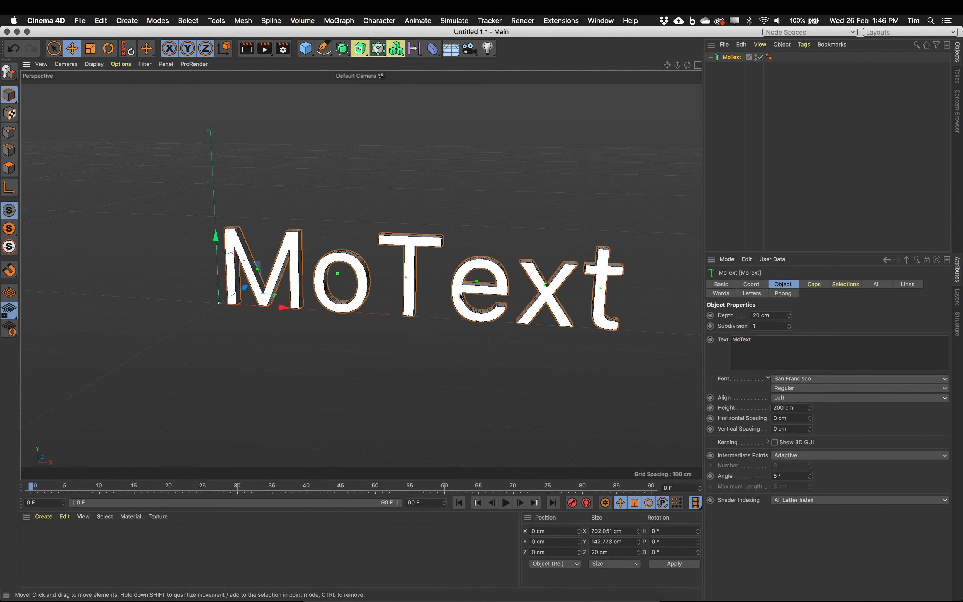
Set the text object's font to Mshtakan.
click(816, 379)
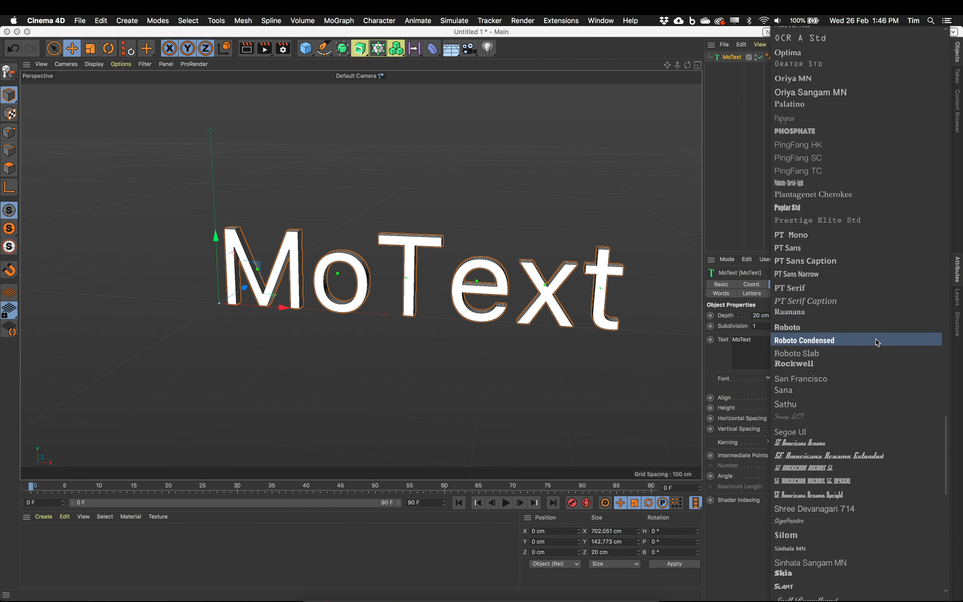
scroll(865, 304, up, 5)
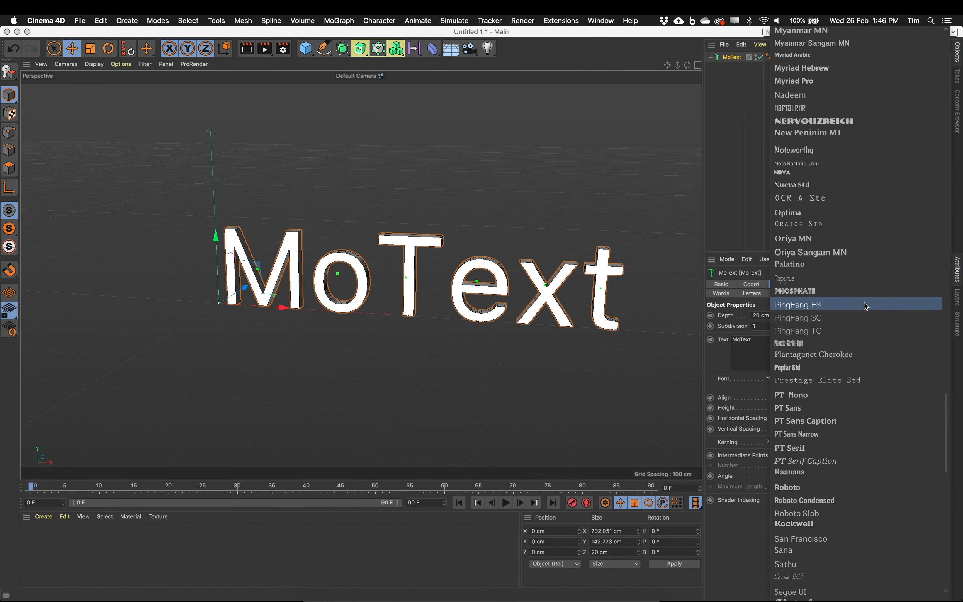
scroll(867, 307, up, 2)
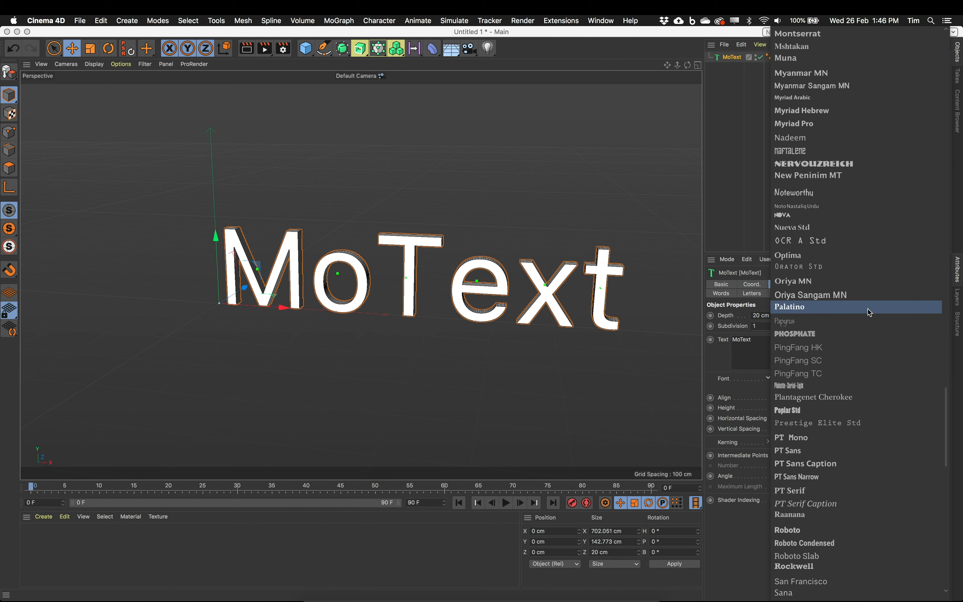
scroll(870, 313, up, 5)
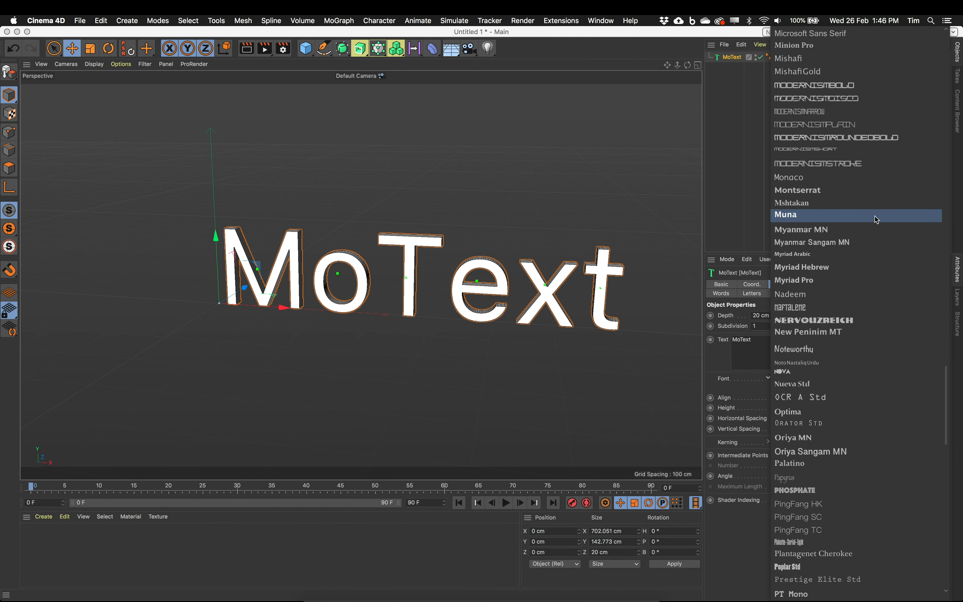
click(841, 202)
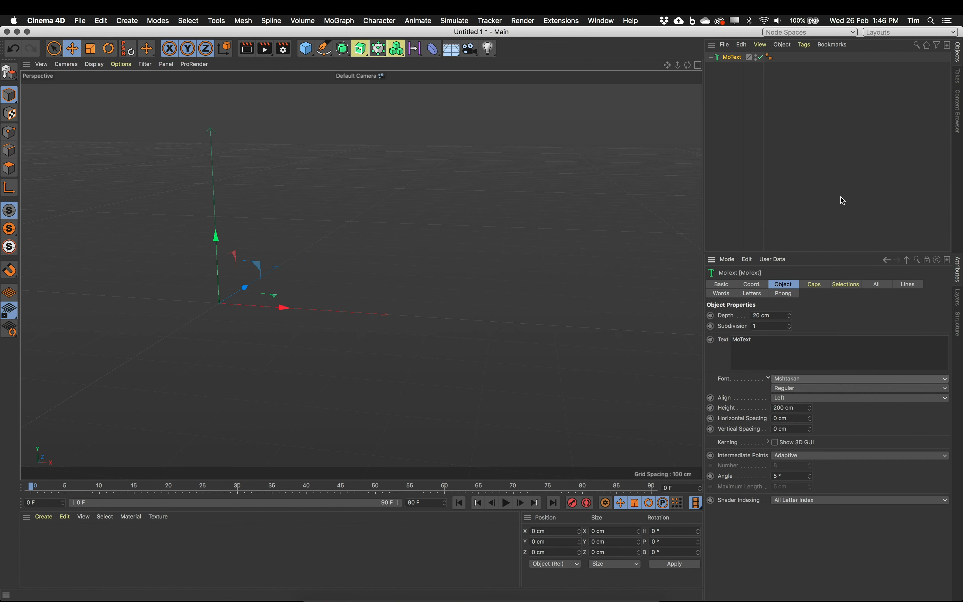
Change the text object's font to Lot.
click(836, 376)
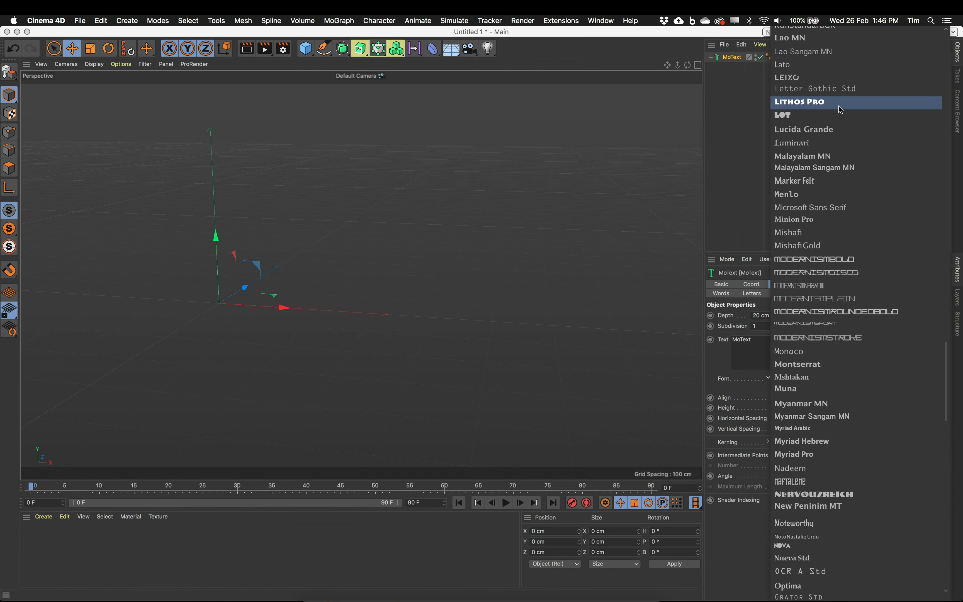
click(855, 116)
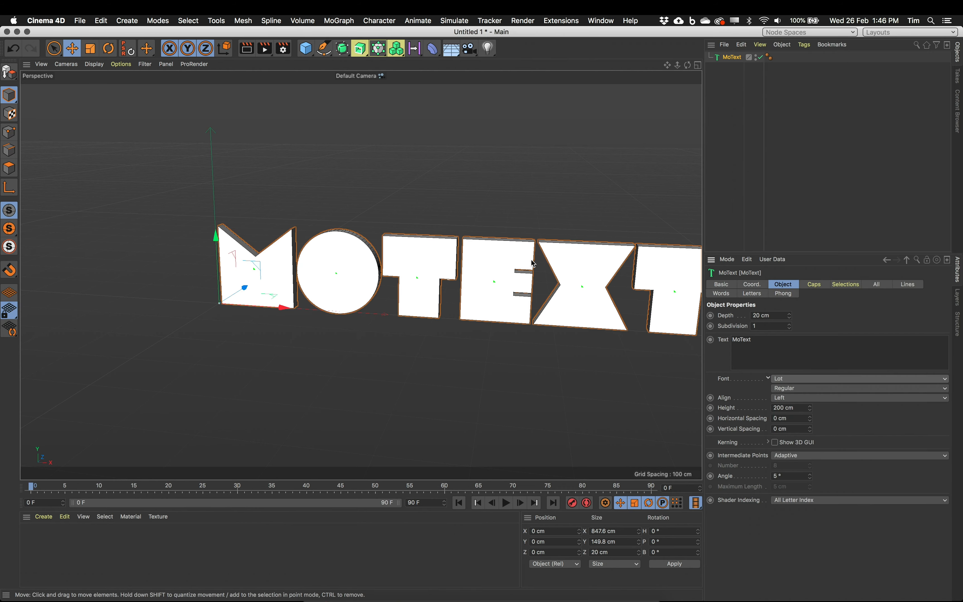
alt+drag(490, 286, 651, 298)
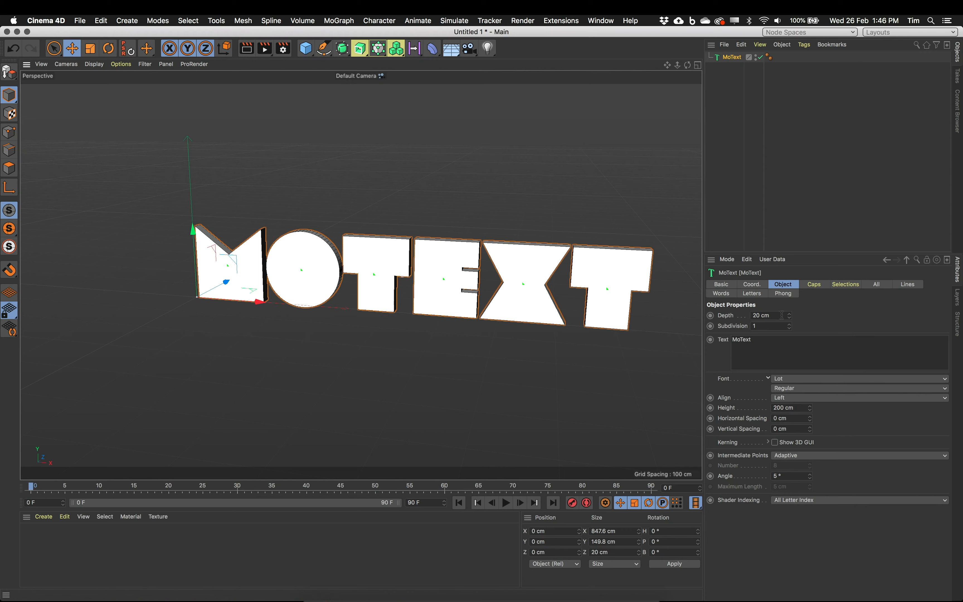
Set the text's extrusion depth to 200 cm.
drag(790, 314, 809, 304)
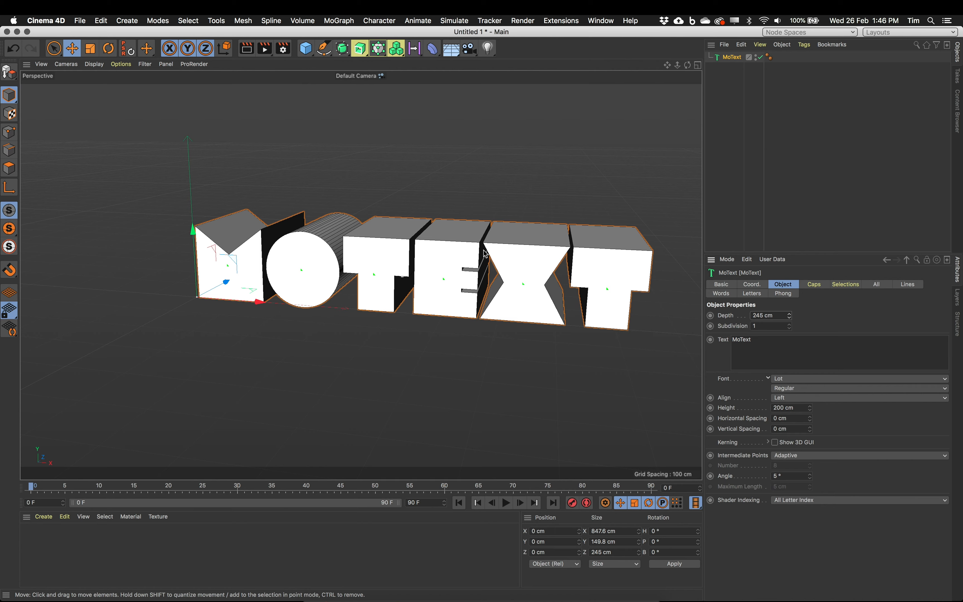
alt+drag(551, 262, 494, 278)
double_click(758, 316)
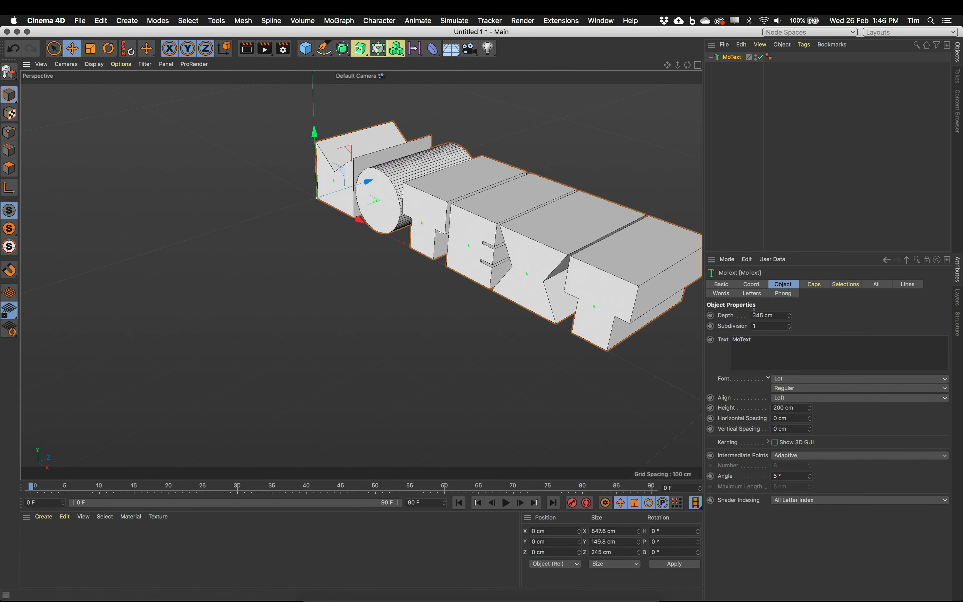
text(00)
key(Return)
alt+drag(456, 365, 516, 364)
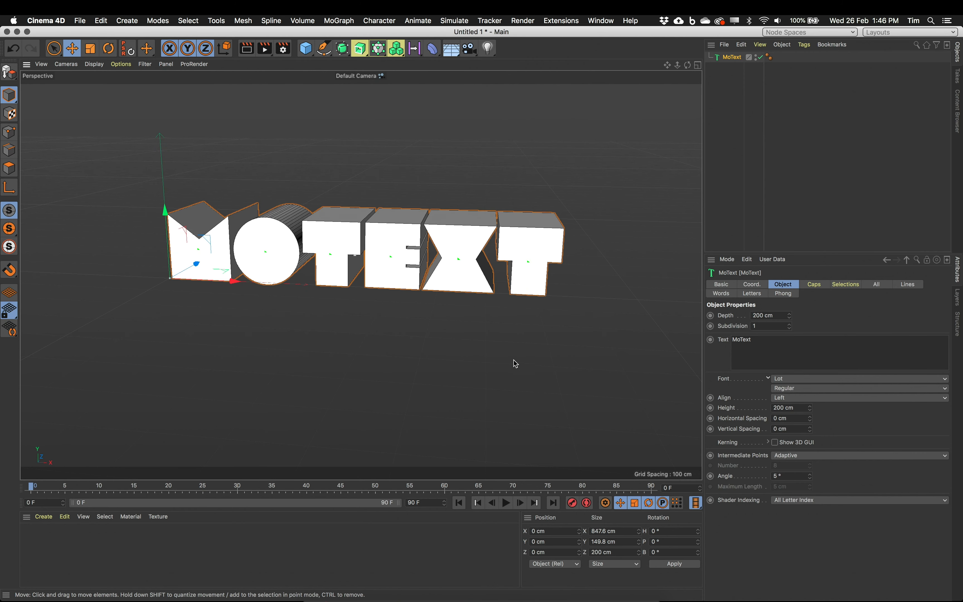
alt+drag(486, 295, 478, 281)
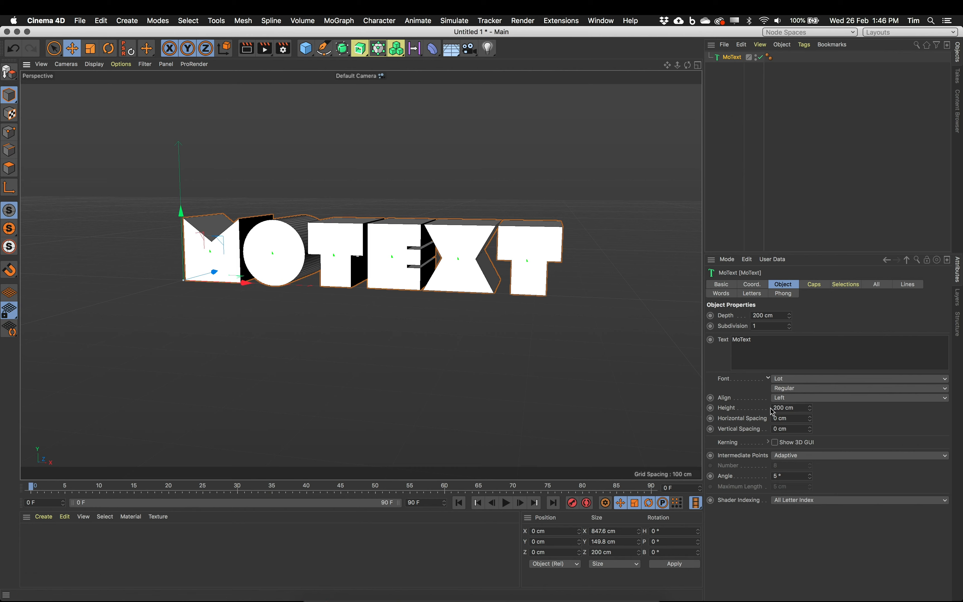
Align the text to Middle so it is centred on its origin.
alt+drag(249, 284, 210, 293)
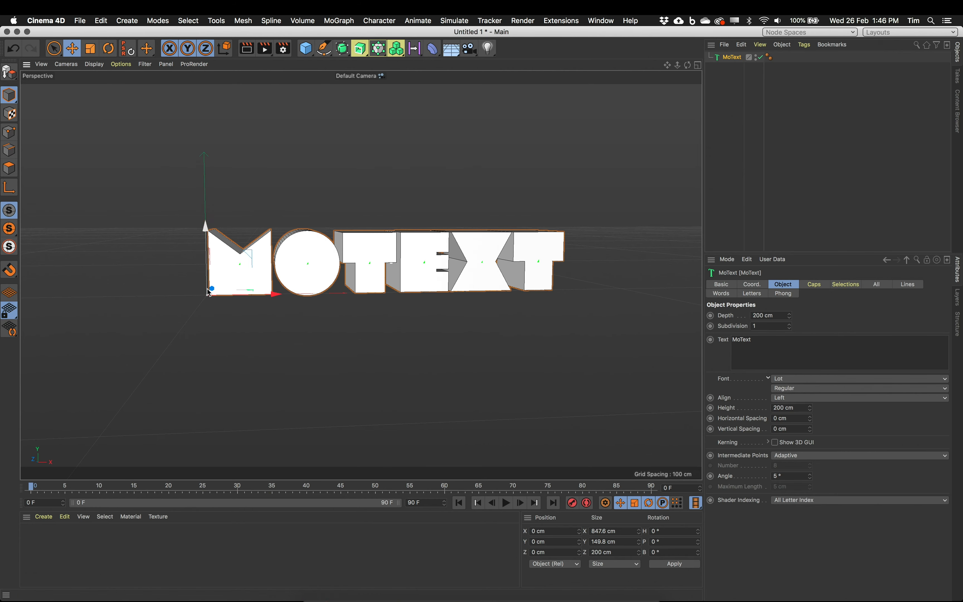
click(812, 400)
click(812, 409)
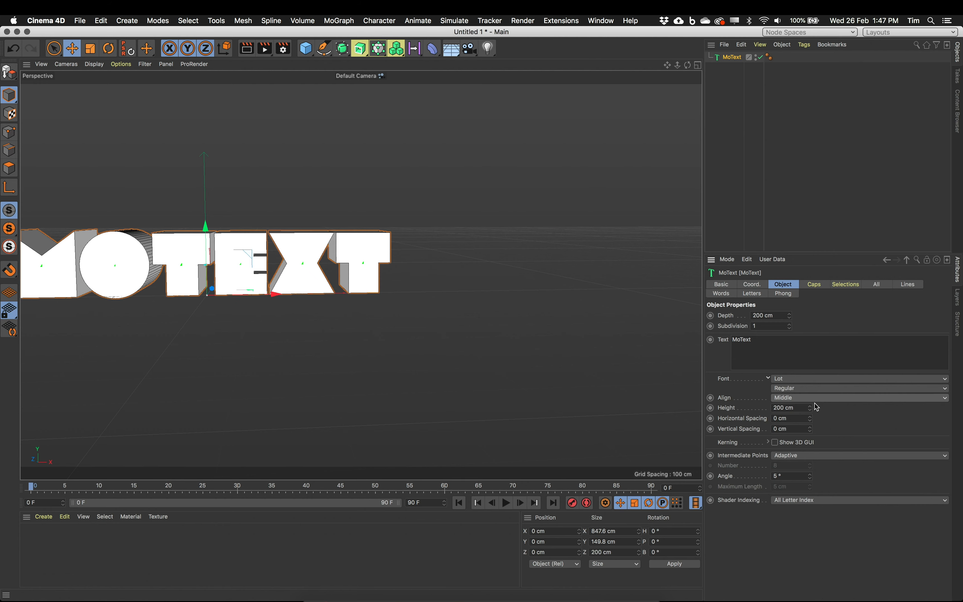
alt+middle_drag(367, 305, 513, 332)
alt+drag(513, 332, 477, 331)
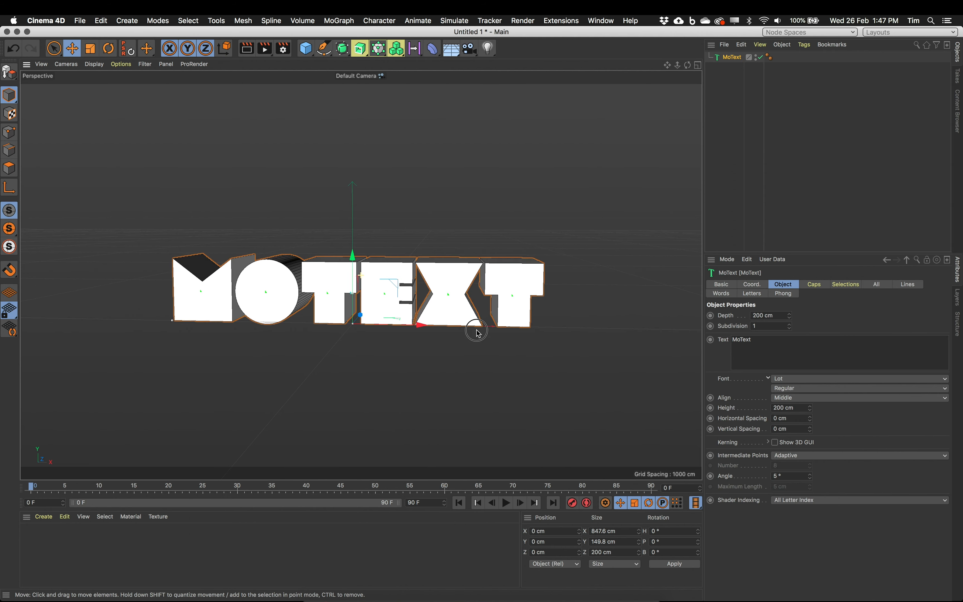
Try adjusting the text's horizontal spacing, then undo the adjustment.
mouse_move(811, 418)
mouse_down()
mouse_move(810, 394)
mouse_move(811, 438)
mouse_move(810, 413)
mouse_up()
key(super+z)
alt+drag(372, 295, 389, 306)
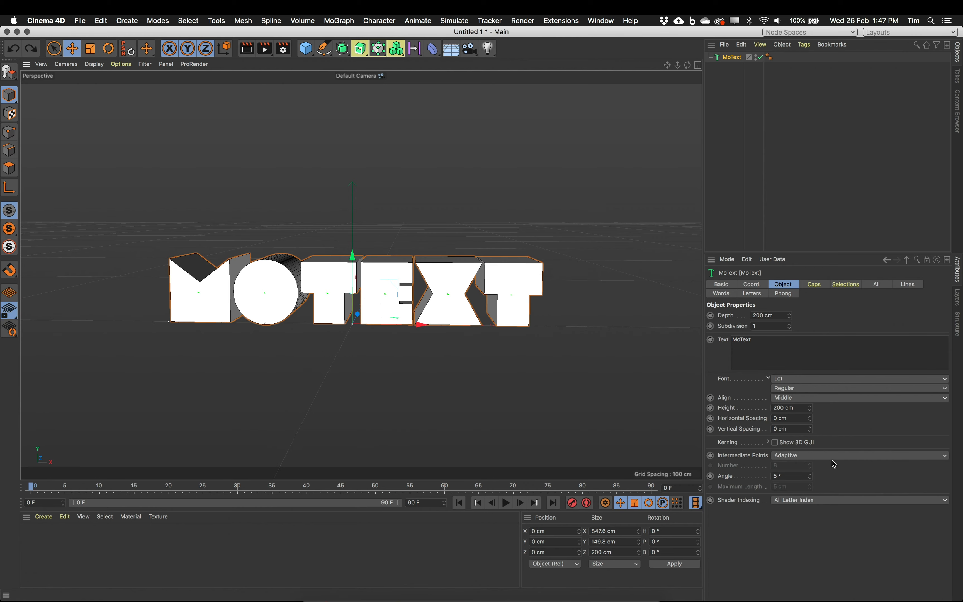
Show the 3D kerning handles and adjust the spacing of the letters X, E and the first T.
click(775, 443)
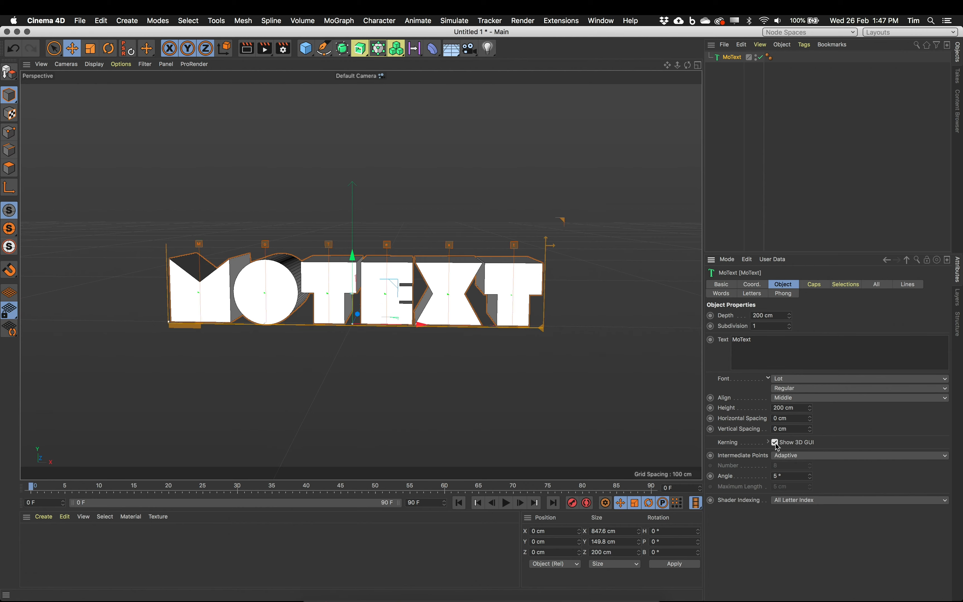
drag(458, 249, 527, 248)
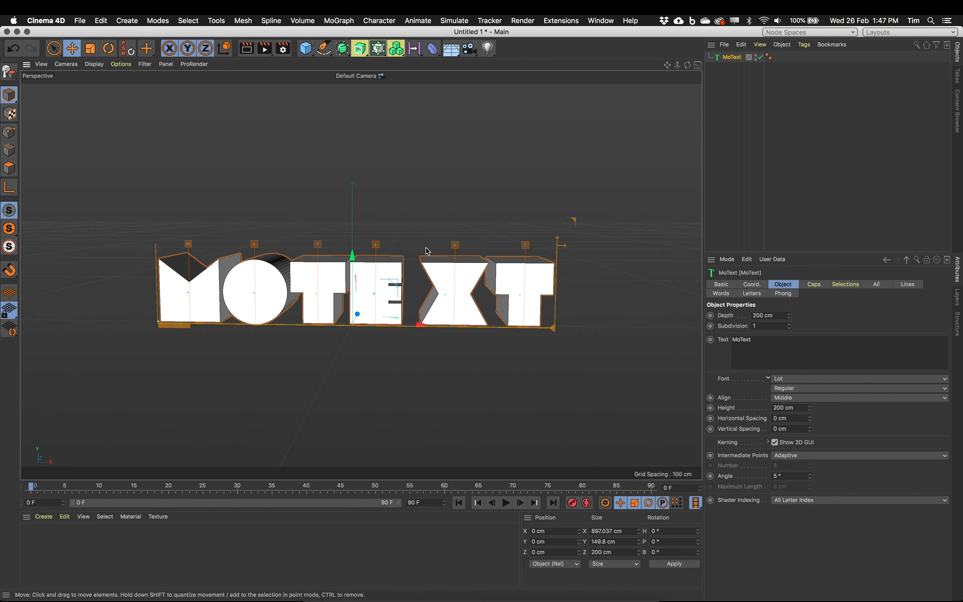
drag(376, 246, 390, 247)
drag(311, 249, 323, 251)
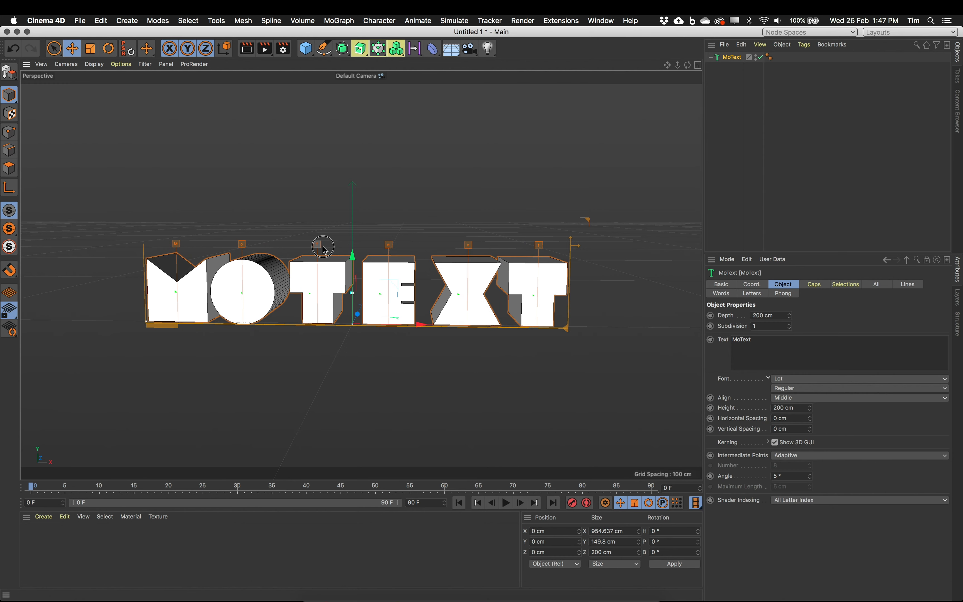
click(324, 252)
Undo the manual kerning changes and the display of the 3D kerning handles.
key(super+z)
key(super+z)
key(super+z)
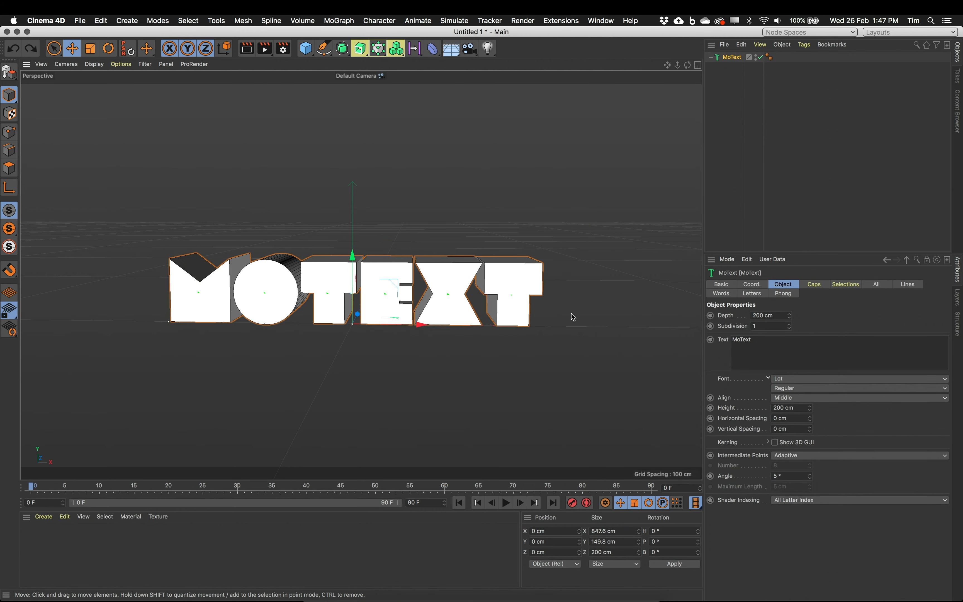
Inspect the letters' sharp front edges and open the text's caps settings.
alt+drag(469, 303, 374, 255)
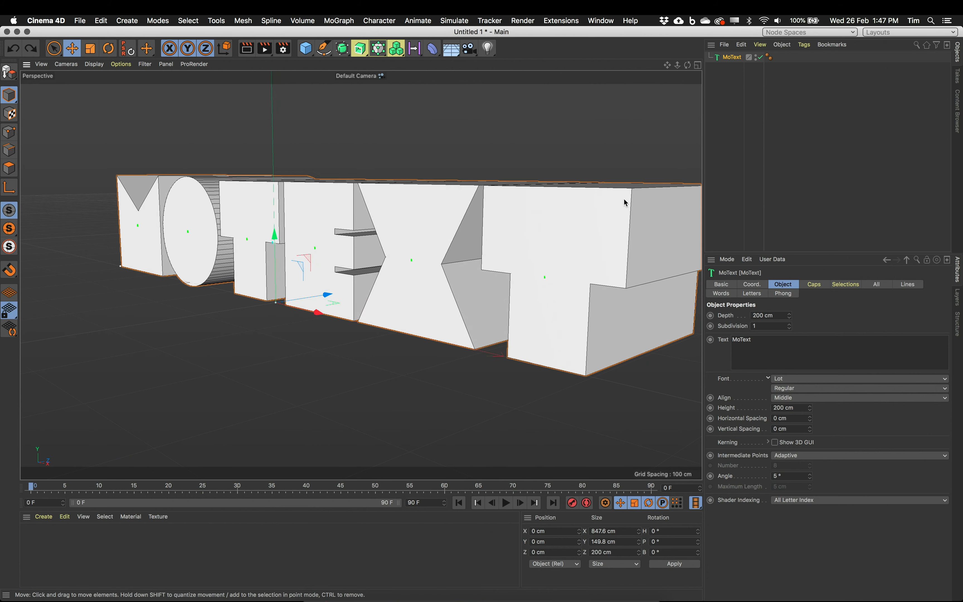
scroll(554, 254, up, 5)
scroll(574, 263, down, 5)
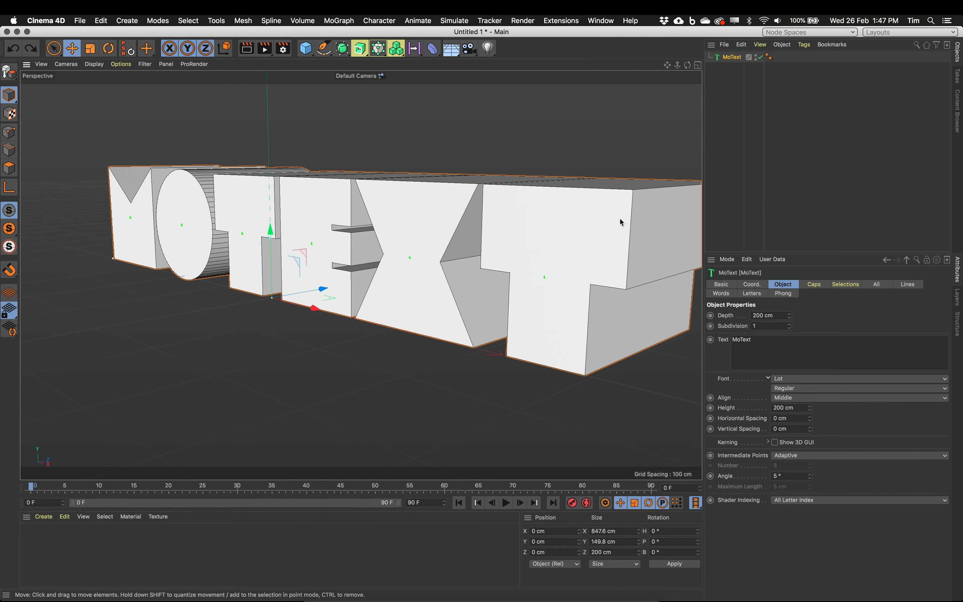
alt+drag(470, 254, 560, 226)
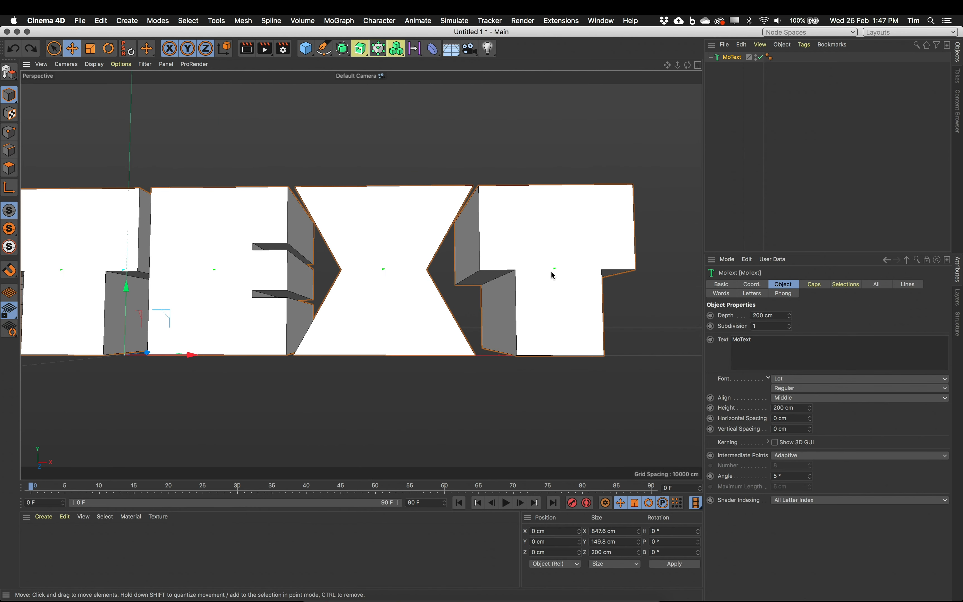
alt+drag(570, 279, 620, 241)
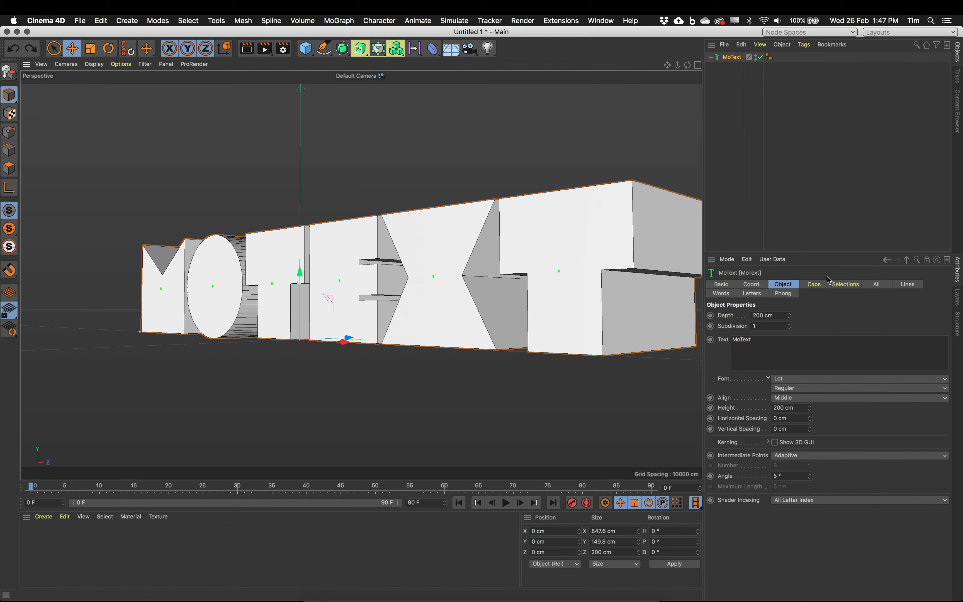
click(816, 286)
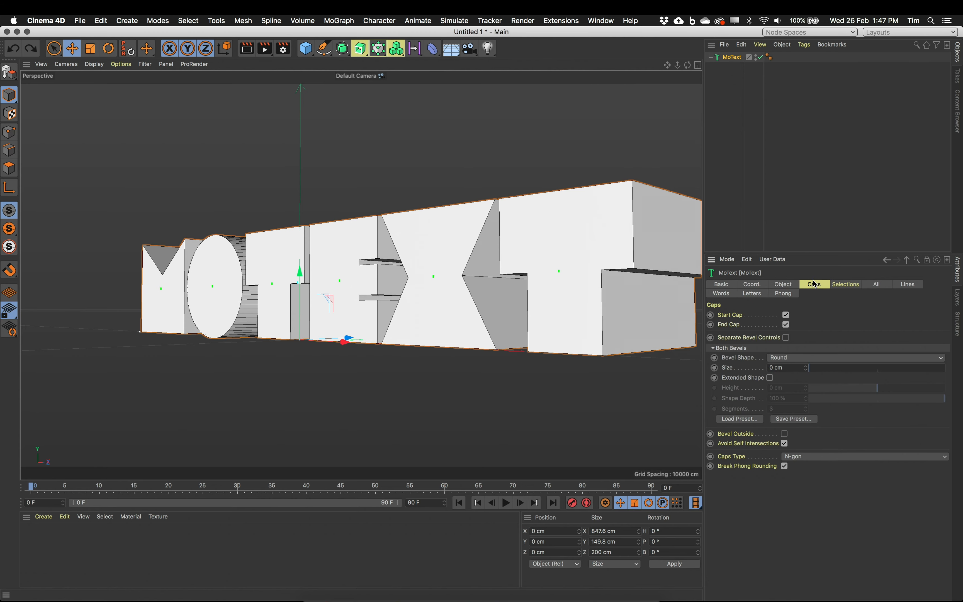
Disable the start and end caps to look through the letters, and enable both caps again.
click(787, 315)
click(787, 325)
alt+drag(540, 282, 600, 244)
click(786, 315)
click(785, 325)
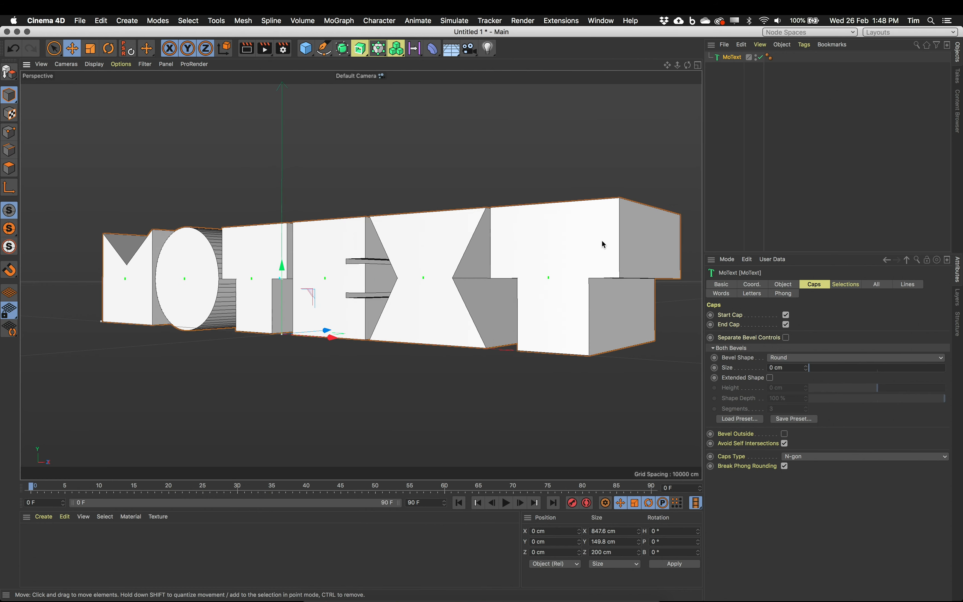
Enable separate bevel controls for the caps and set the start bevel's shape to Step.
alt+drag(601, 247, 517, 255)
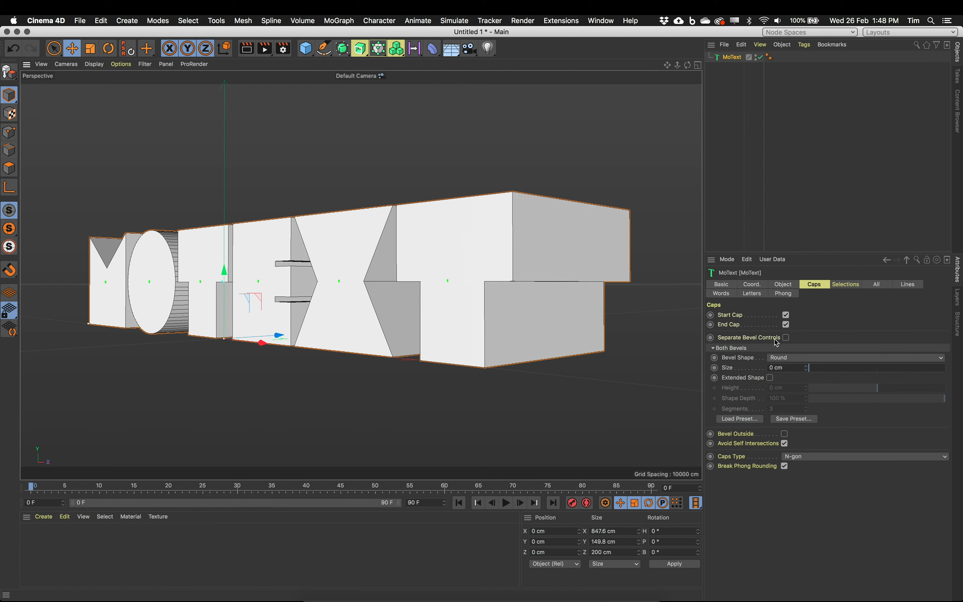
click(787, 338)
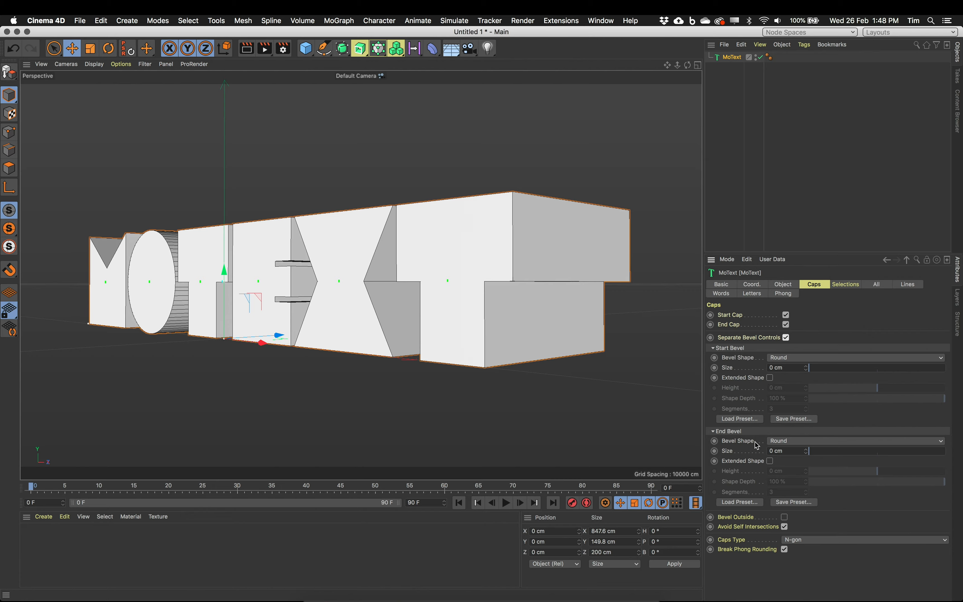
alt+drag(489, 285, 441, 288)
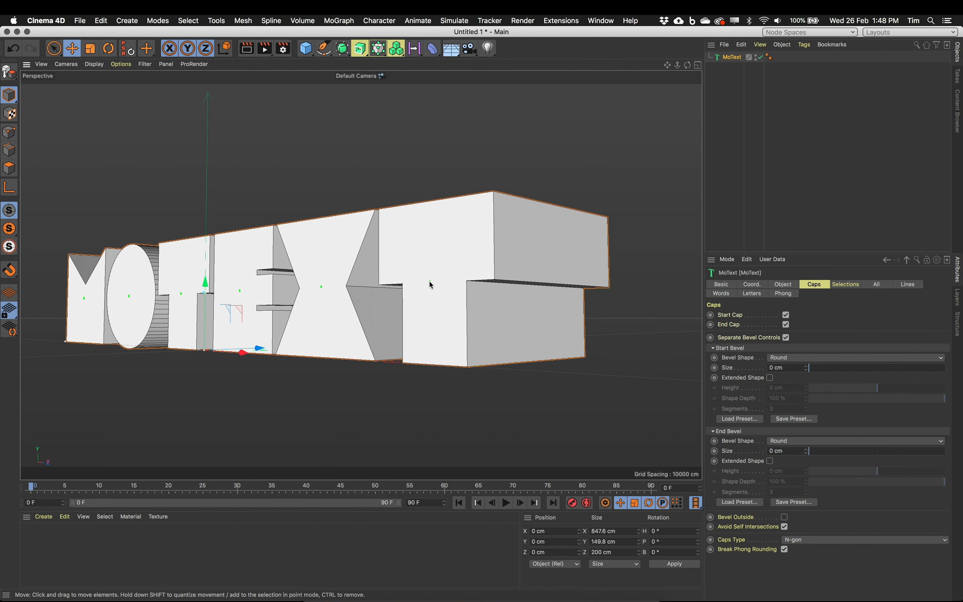
click(792, 358)
click(786, 398)
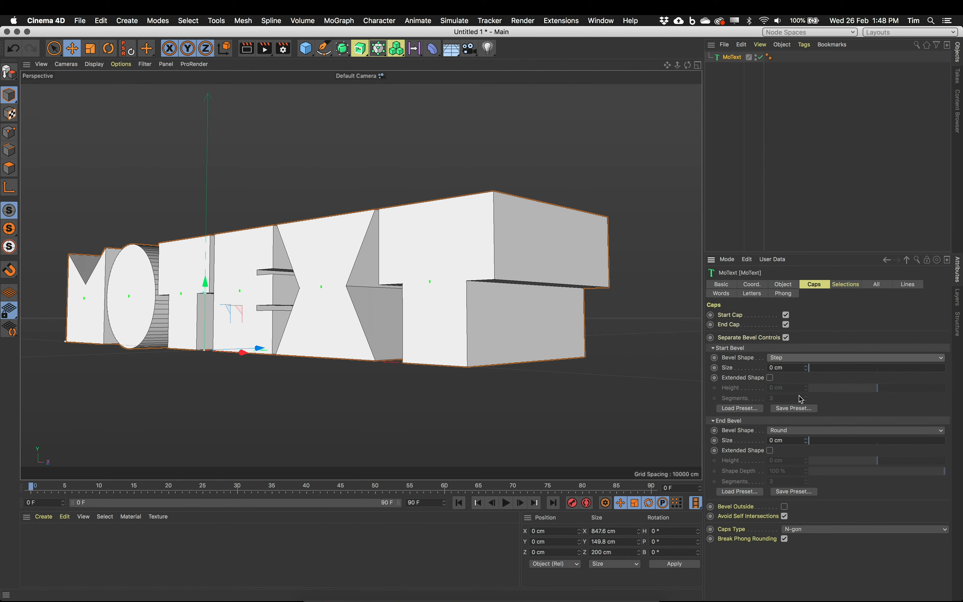
Give the start bevel a size of about 21.06 cm and 7 segments.
click(816, 370)
drag(816, 370, 837, 368)
alt+drag(358, 278, 438, 271)
click(806, 397)
click(806, 396)
click(806, 396)
click(805, 396)
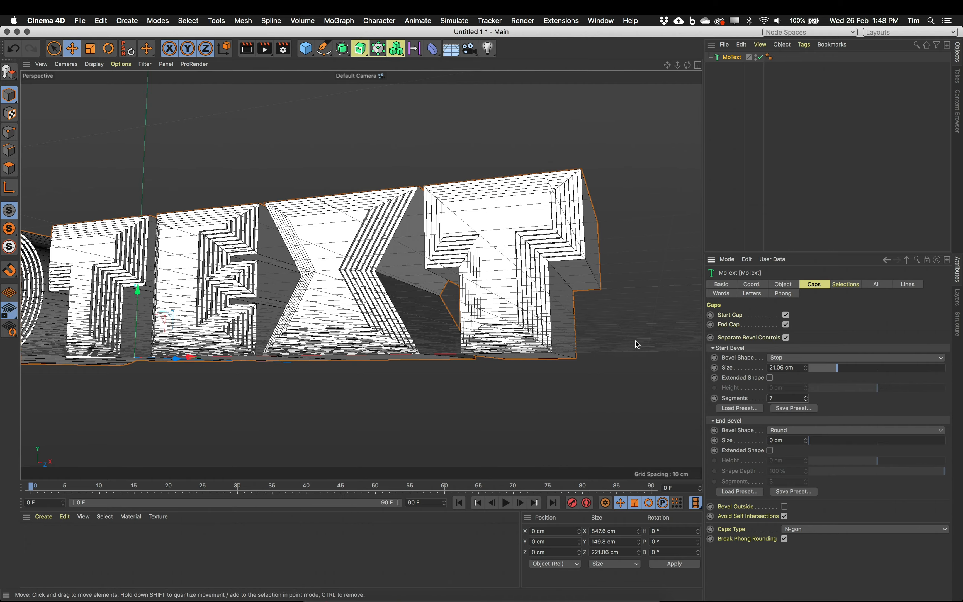
Reduce the start bevel's size to about 10.07 cm with 2 segments, and check the letters from front and back.
mouse_move(836, 372)
mouse_down()
mouse_move(851, 368)
mouse_move(825, 369)
mouse_up()
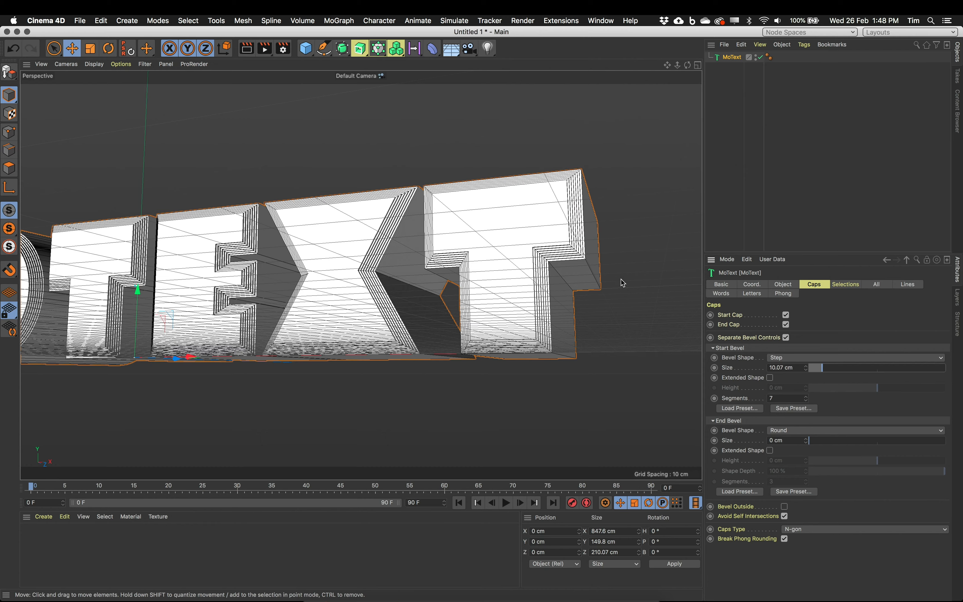
alt+drag(495, 228, 464, 248)
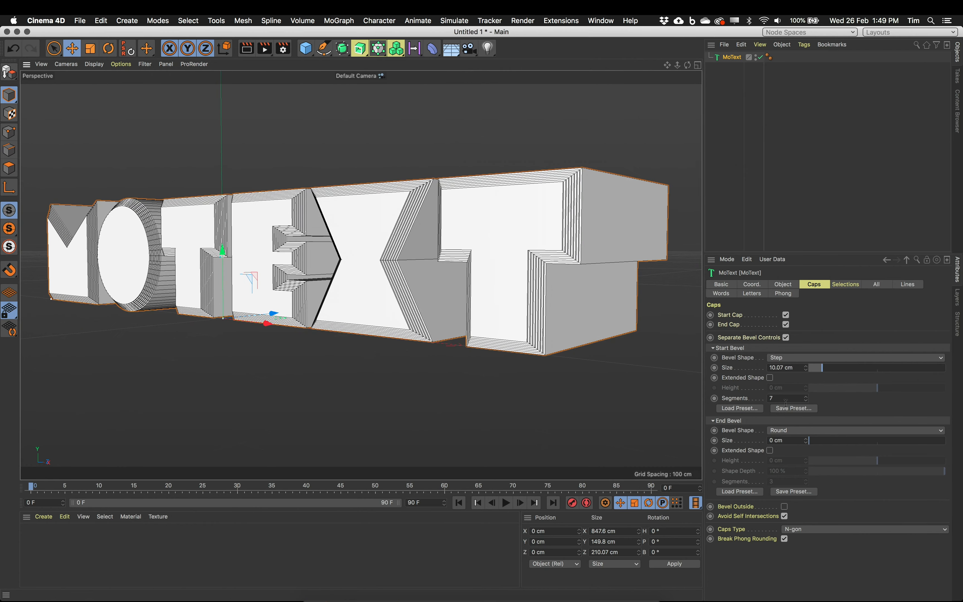
drag(807, 398, 782, 400)
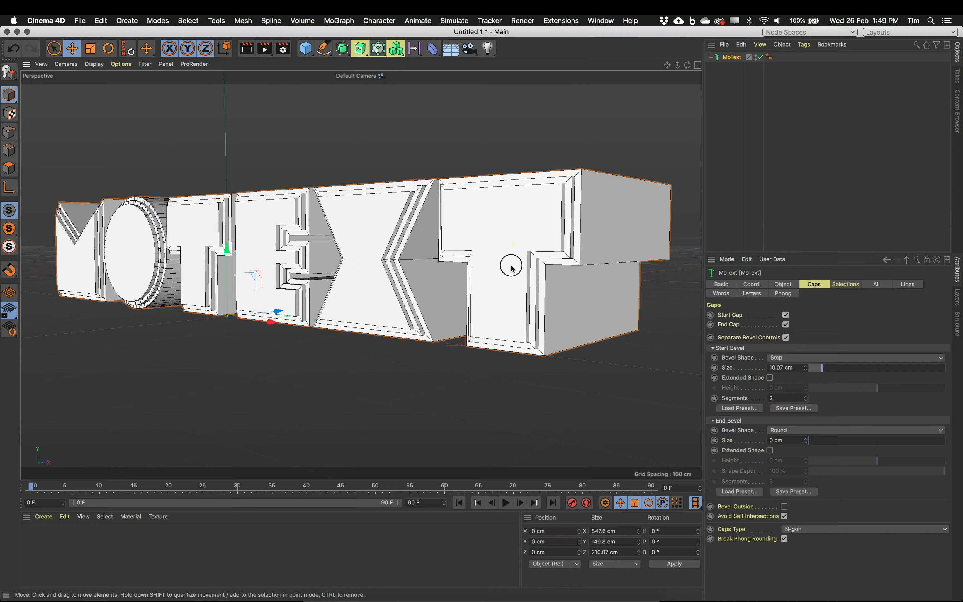
mouse_move(404, 242)
alt+mouse_down()
mouse_move(483, 243)
mouse_move(476, 255)
alt+mouse_up()
alt+drag(559, 235, 261, 257)
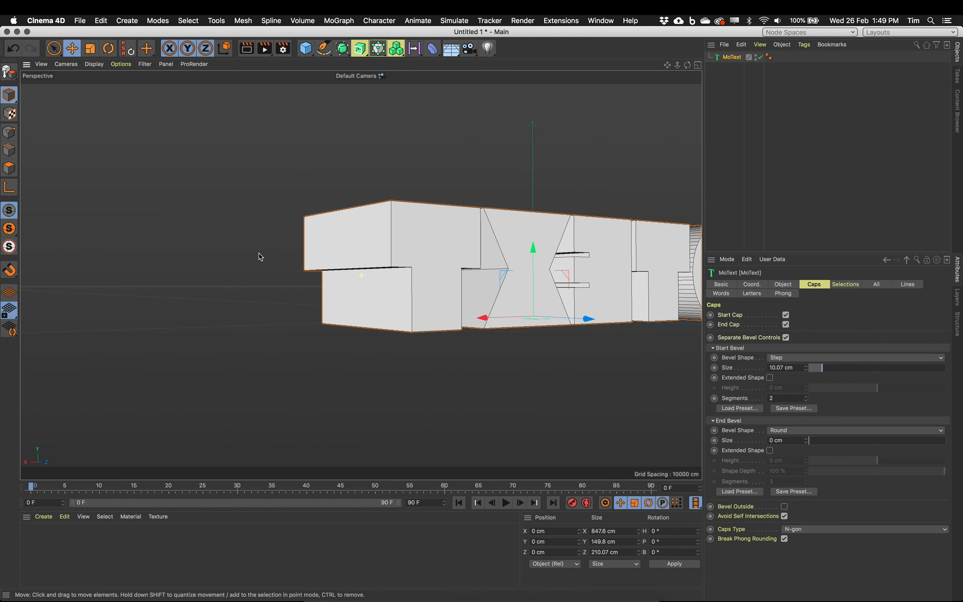